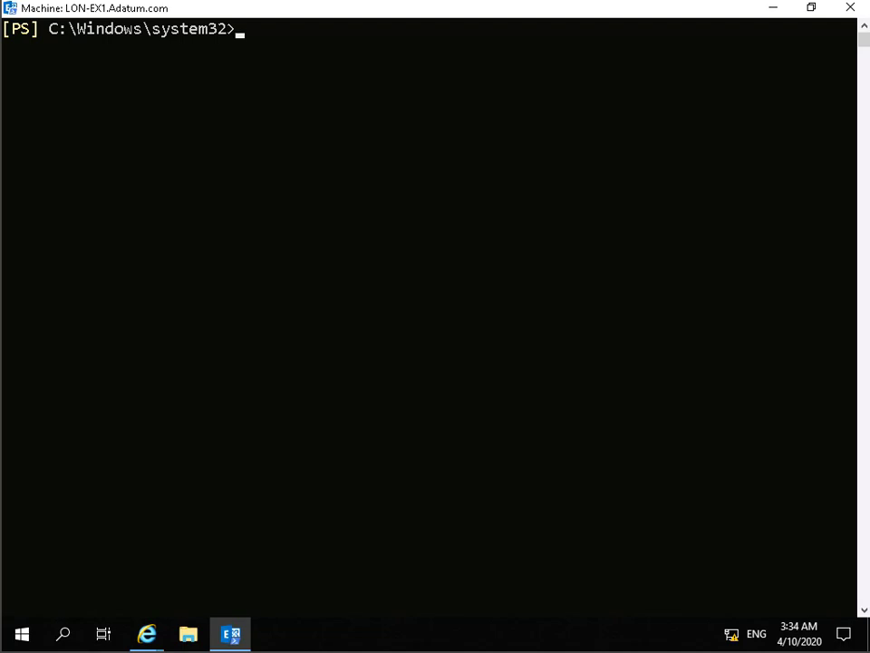
- Create a send connector named "Send to internet" with New-SendConnector, using address space * and source transport servers LON-EX1 and LON-EX2
text(New-SendConnector -Name "Send to internet" -AddressSpaces * -SourceTransportServers LON-EX1,LON-EX2)
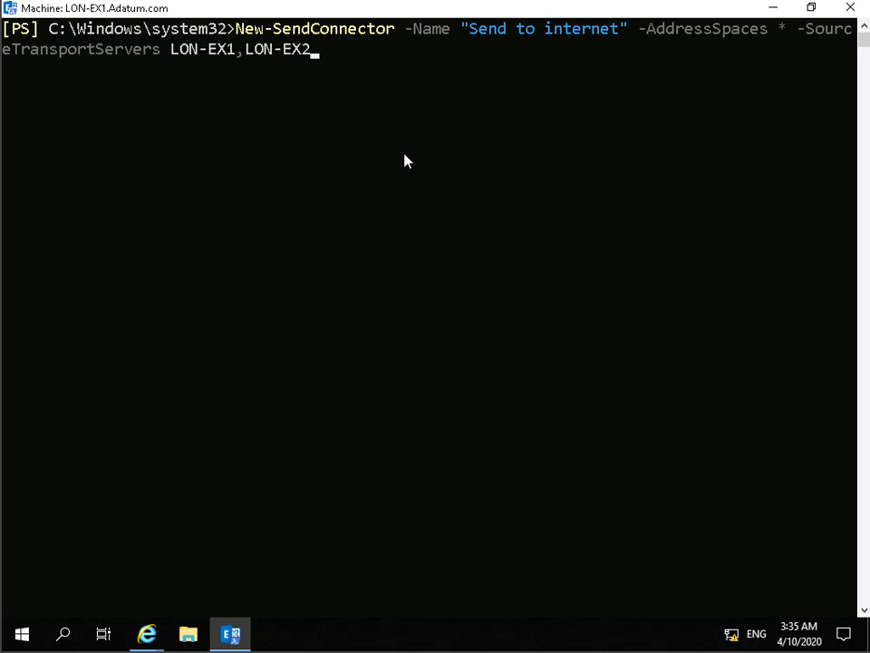
key(Return)
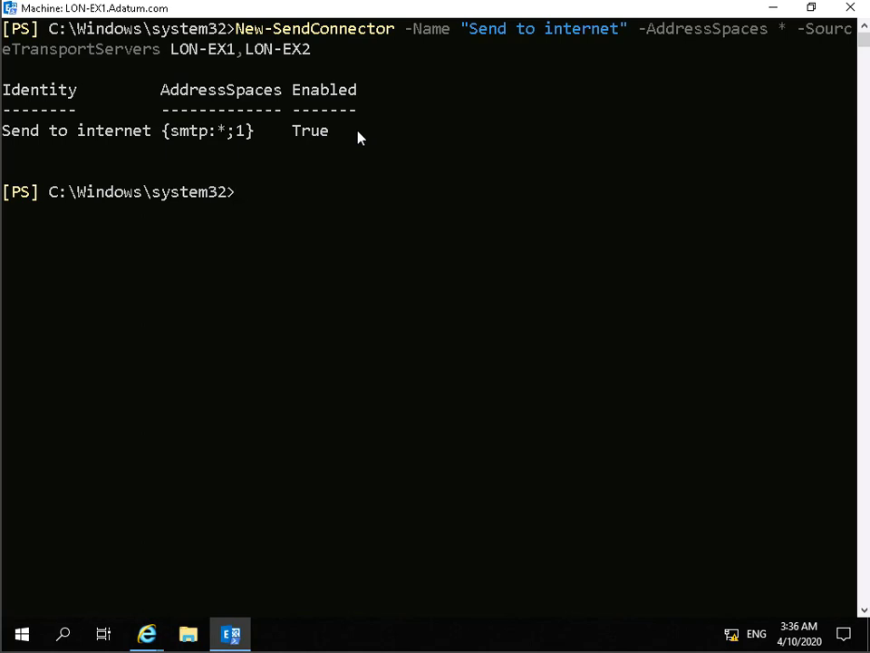
- Switch to the Exchange admin center in Internet Explorer and refresh the mail flow send connectors list
click(148, 625)
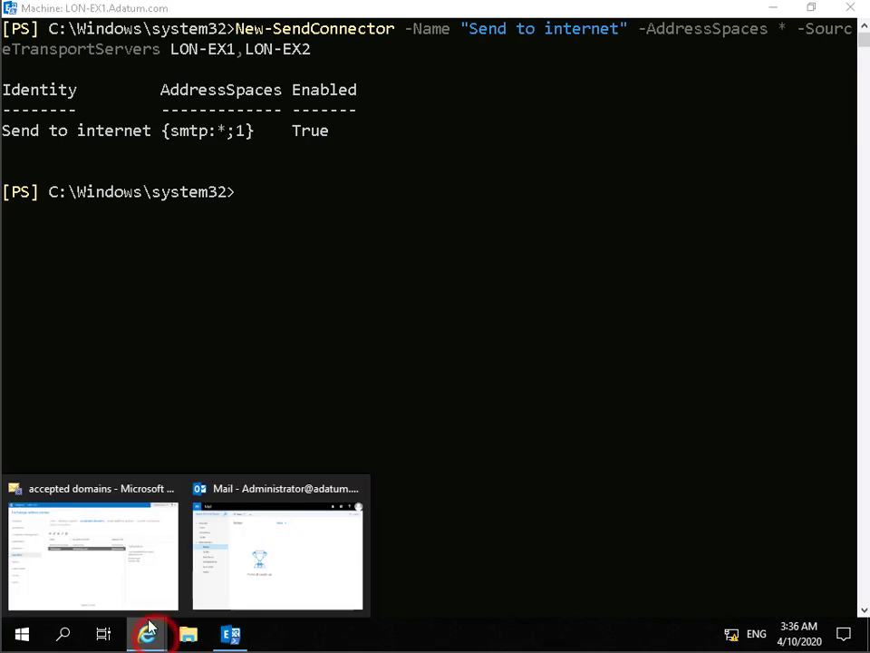
click(111, 498)
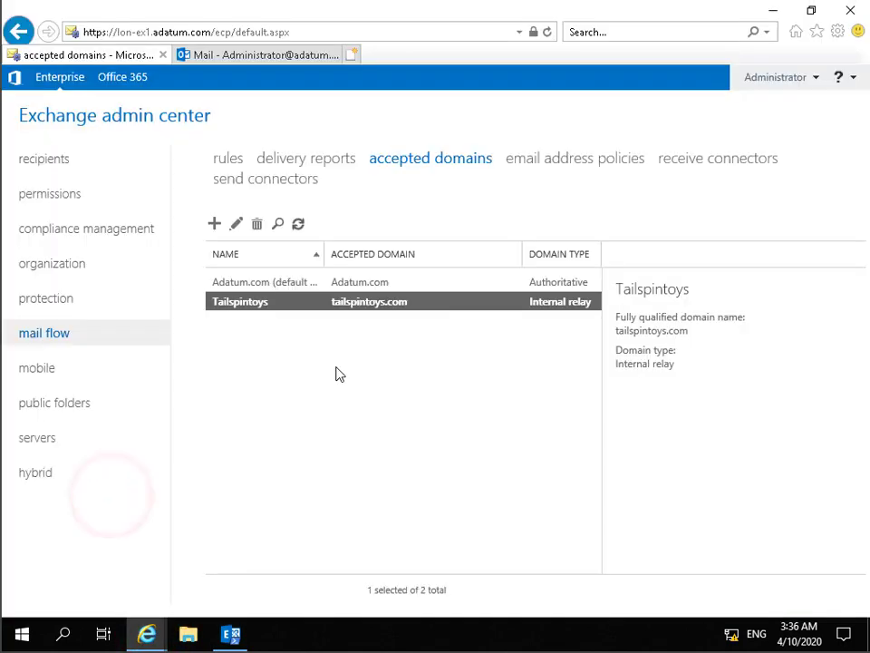
click(283, 179)
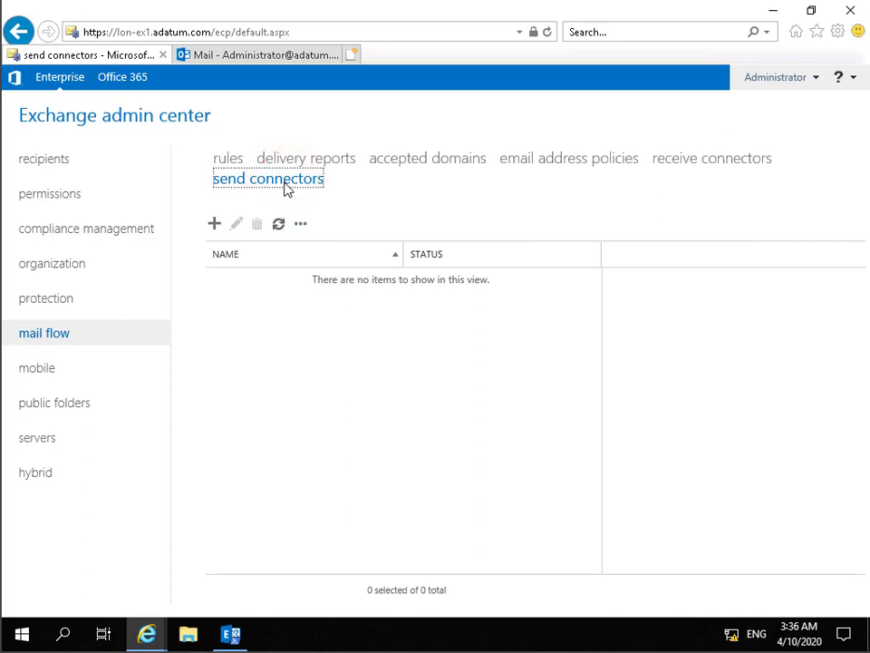
click(281, 225)
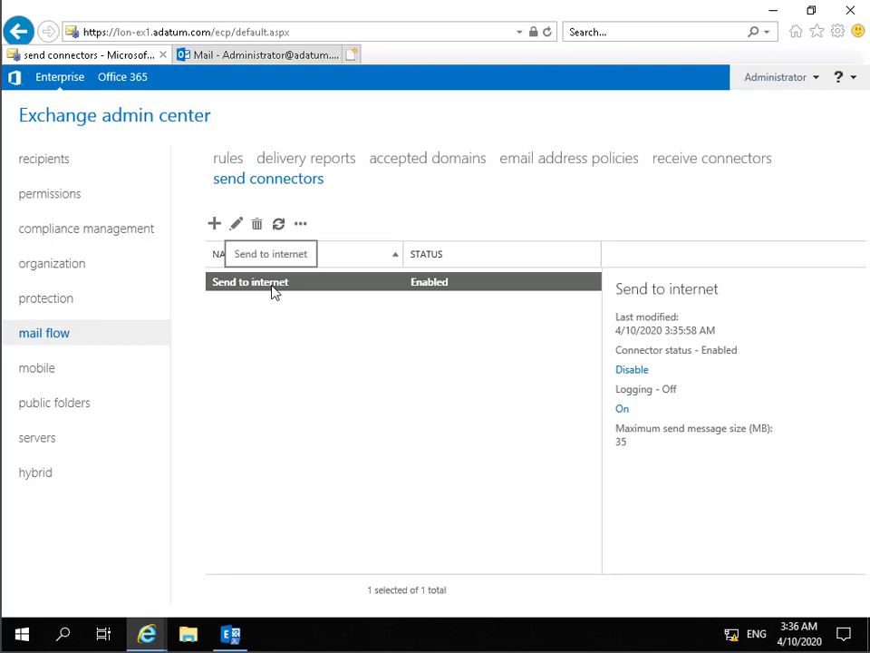
- Start a new send connector named "Secure to Contoso" with the Internal type and proceed to its network settings
click(215, 224)
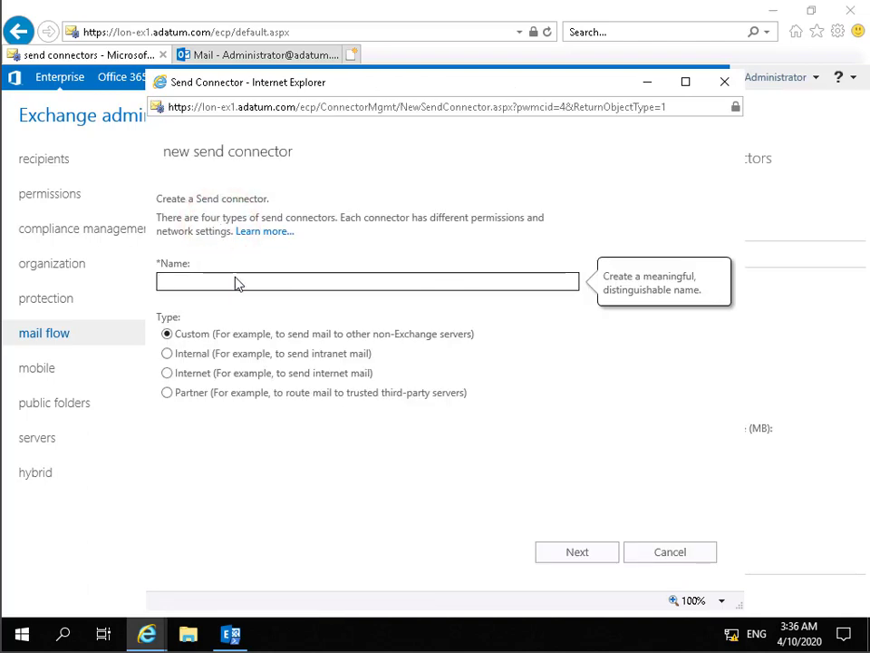
text(Secure to Contoso)
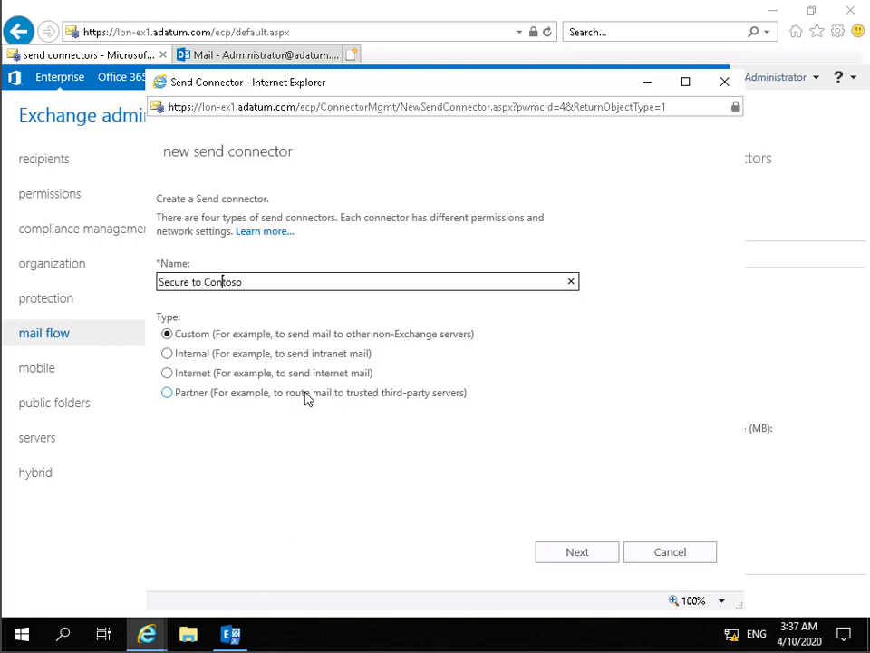
click(229, 359)
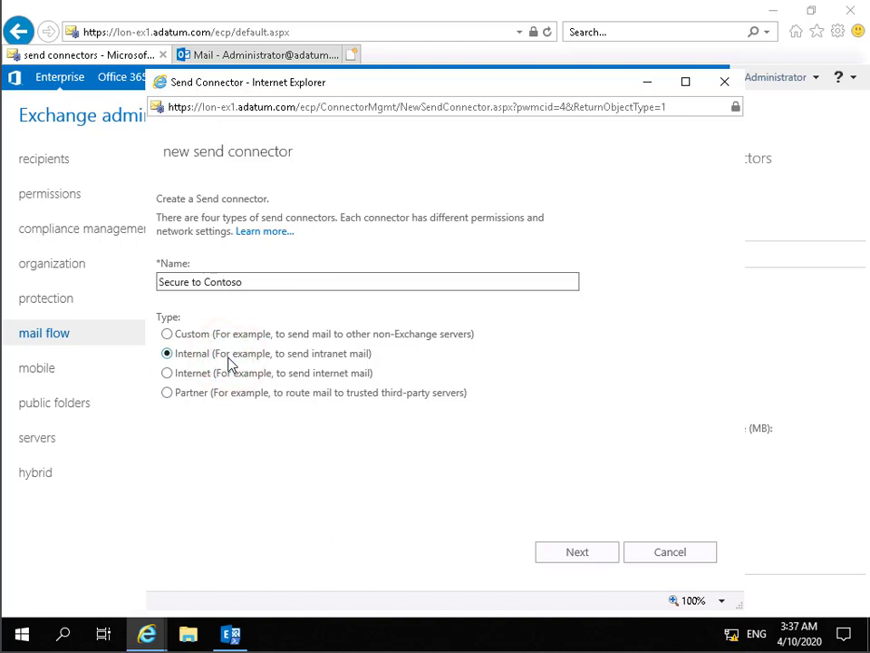
click(564, 553)
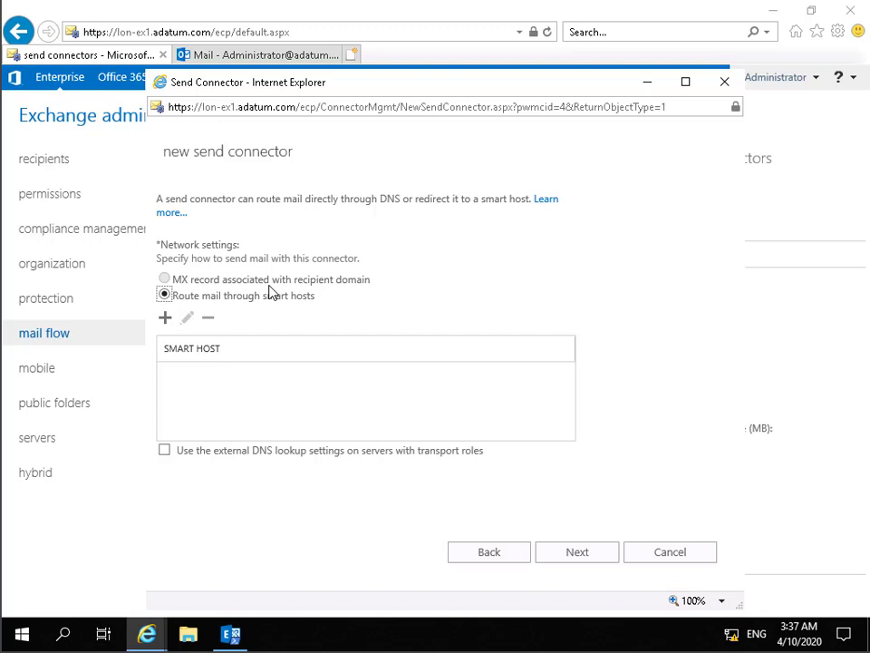
- Add 172.16.0.10 as the connector's smart host and proceed to smart host authentication
click(166, 318)
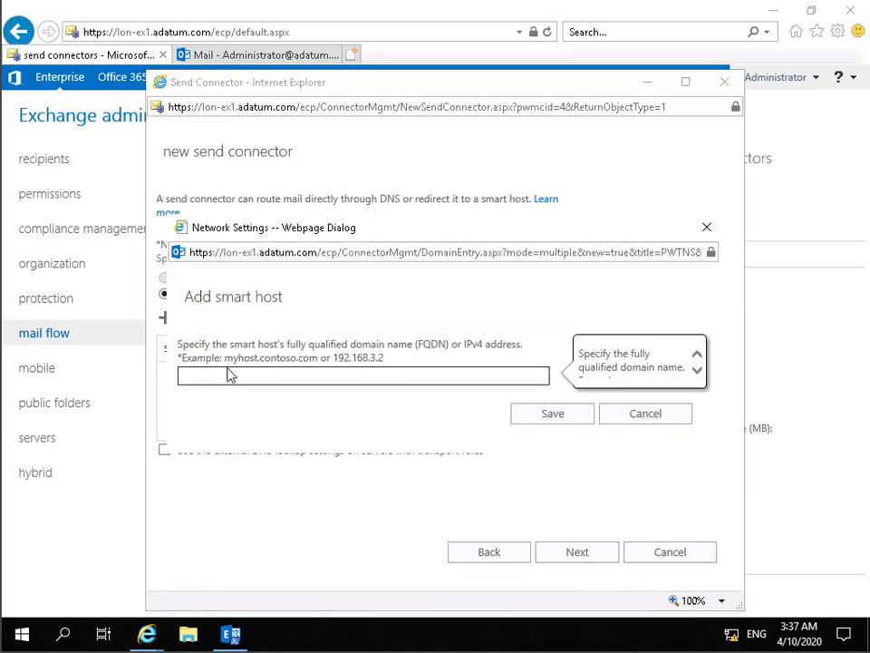
text(172.16.0.10)
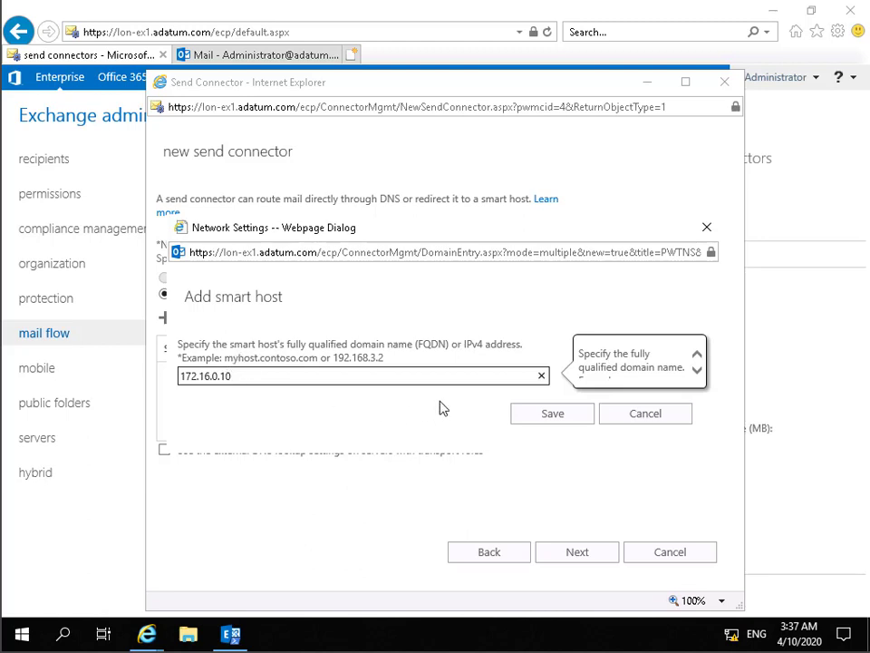
click(520, 413)
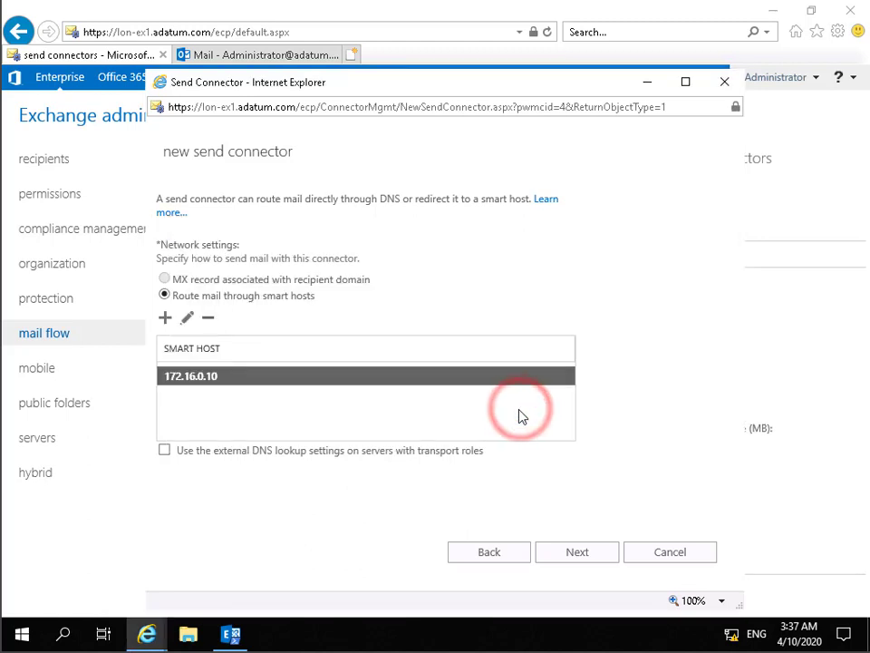
click(578, 555)
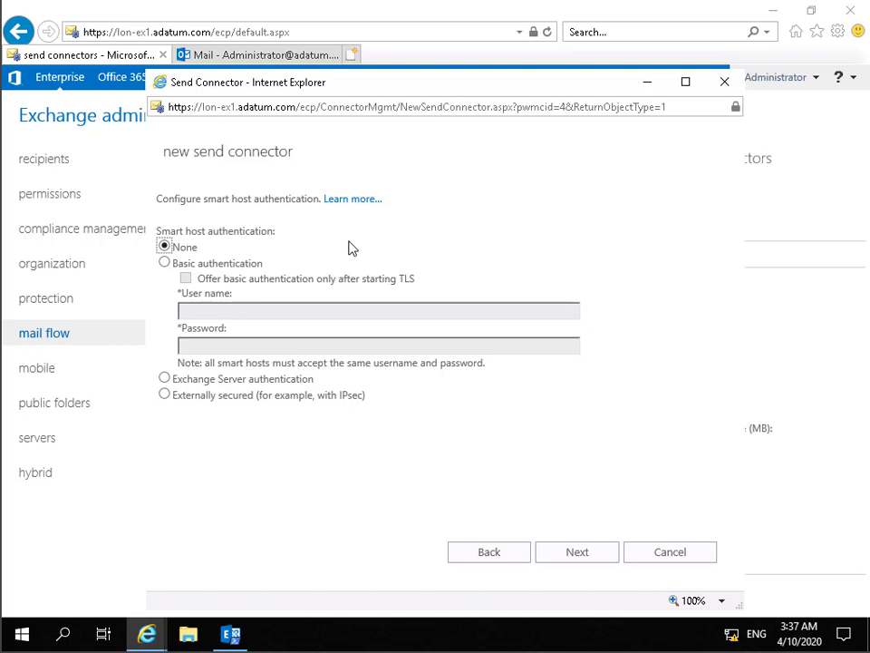
- Set basic authentication offered only after starting TLS, entering user name contoso\partner and the account password, and proceed to the address space
click(236, 264)
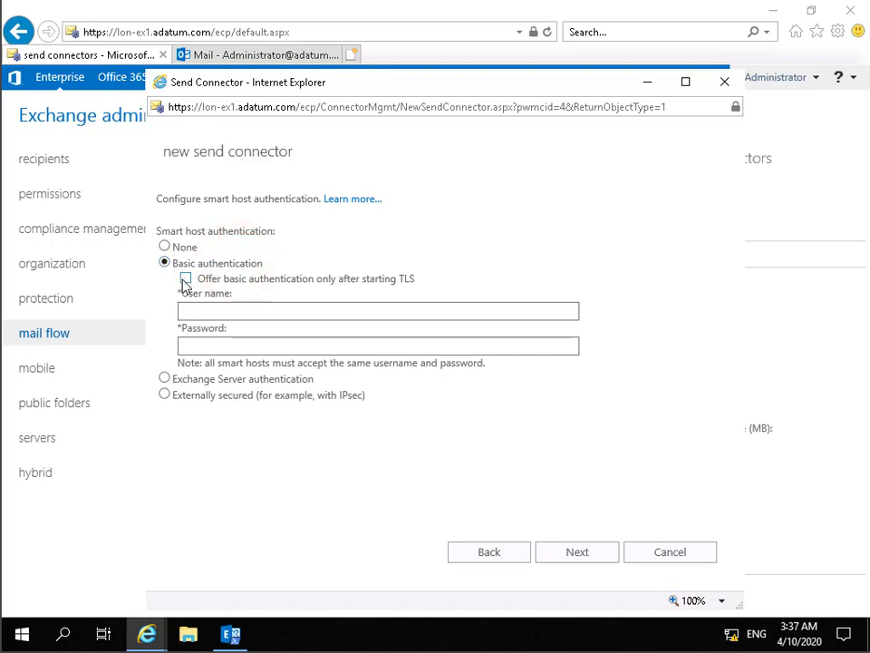
click(185, 279)
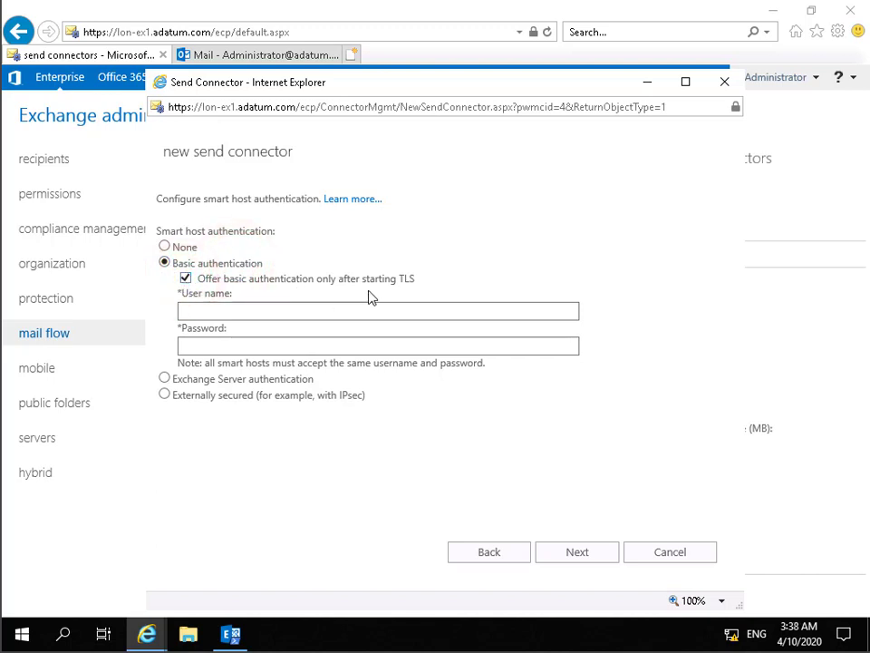
click(342, 323)
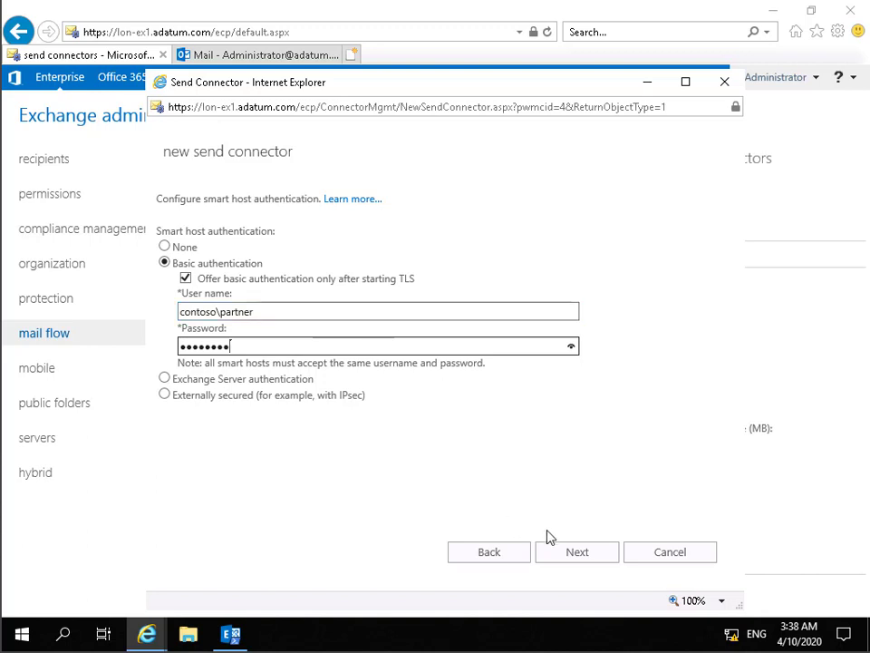
click(557, 551)
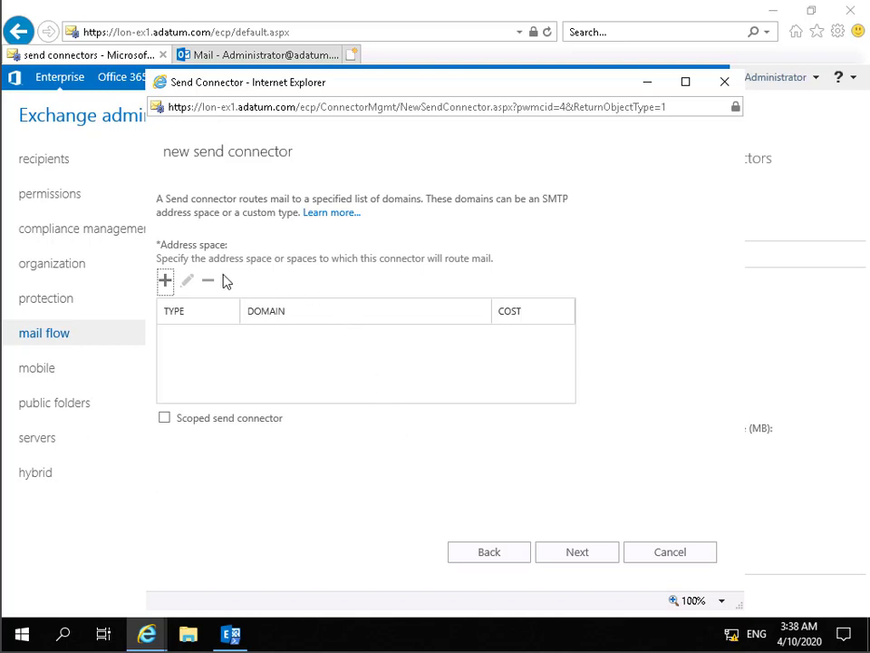
- Add an SMTP address space for contoso.com with cost 1 and proceed to the source server settings
click(165, 281)
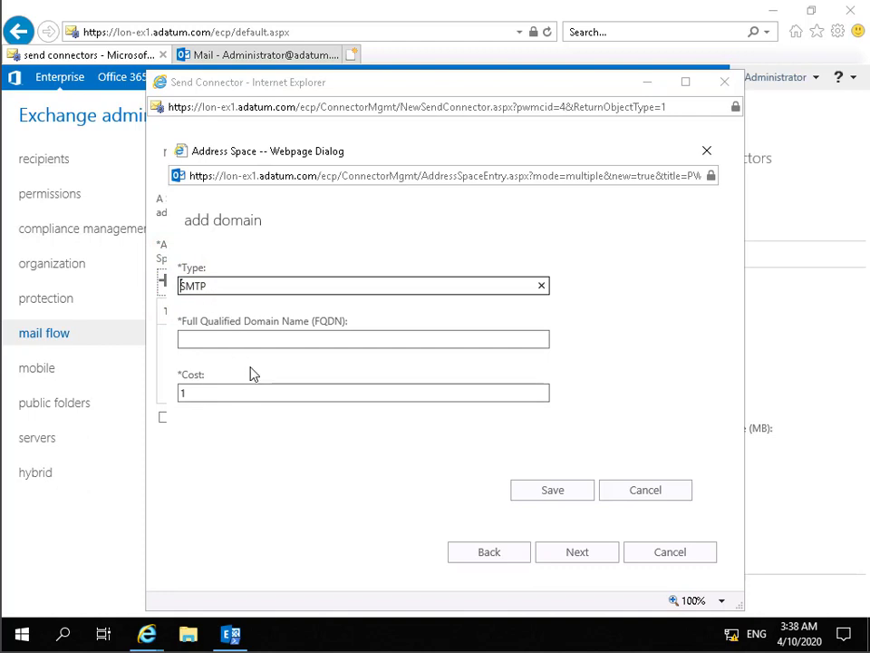
key(Tab)
text(contoso.com)
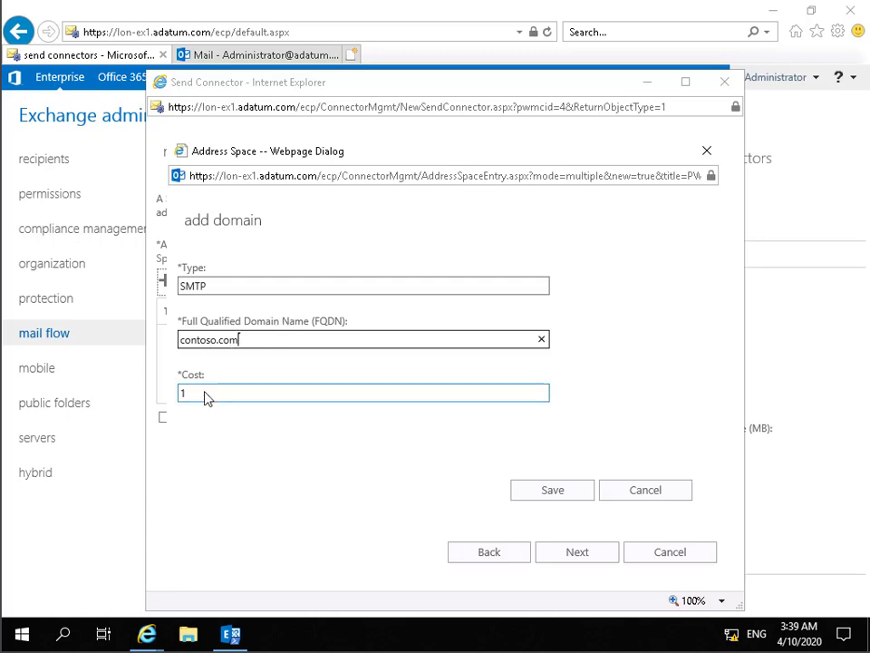
click(548, 494)
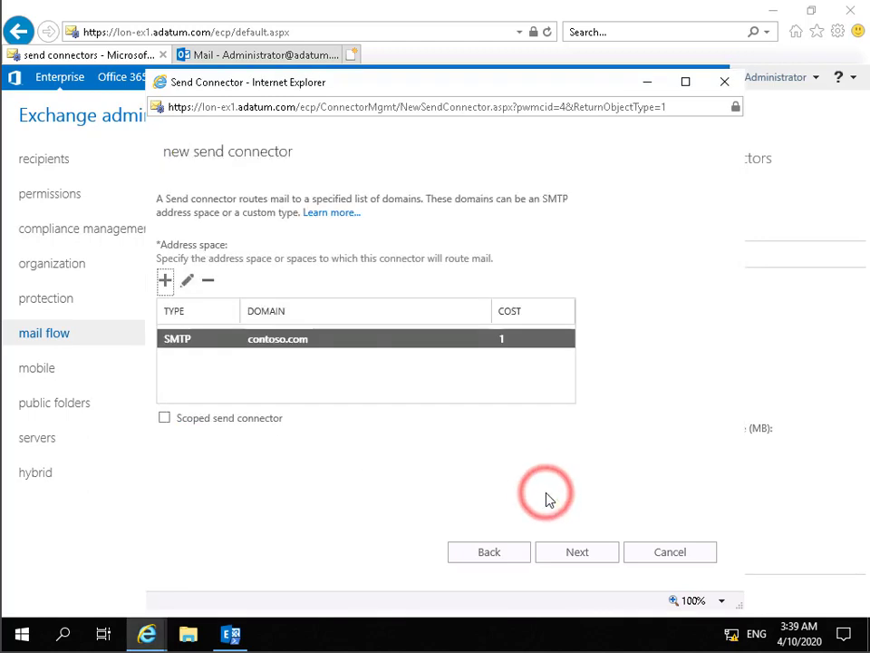
click(595, 556)
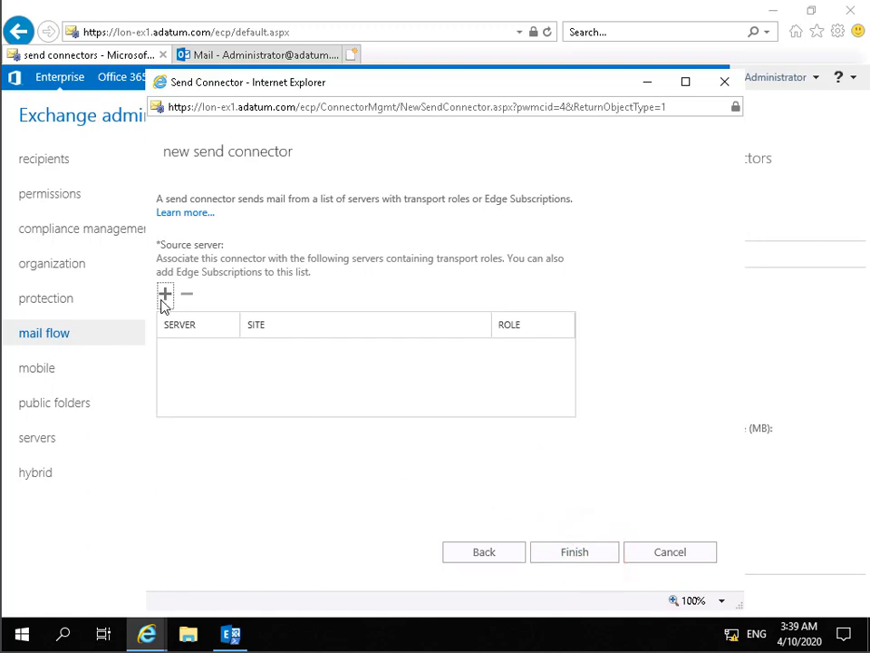
- Add LON-EX1 as the source server and finish creating the send connector
click(163, 297)
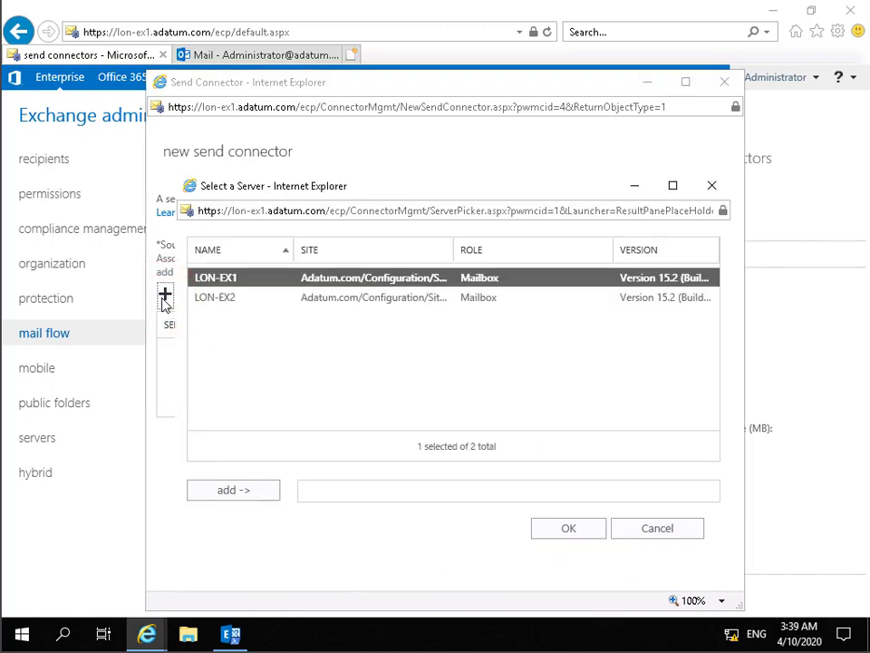
click(270, 495)
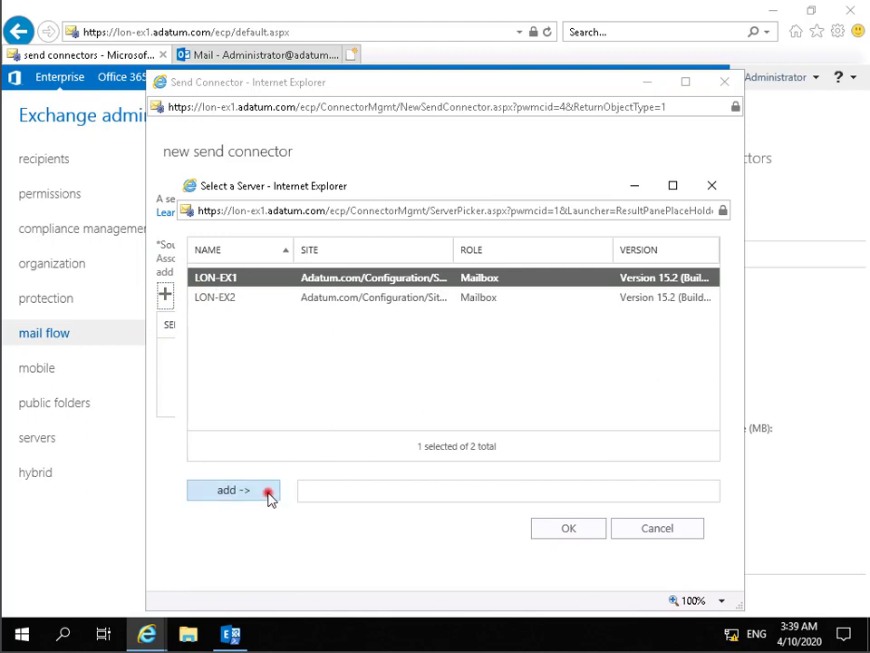
click(561, 533)
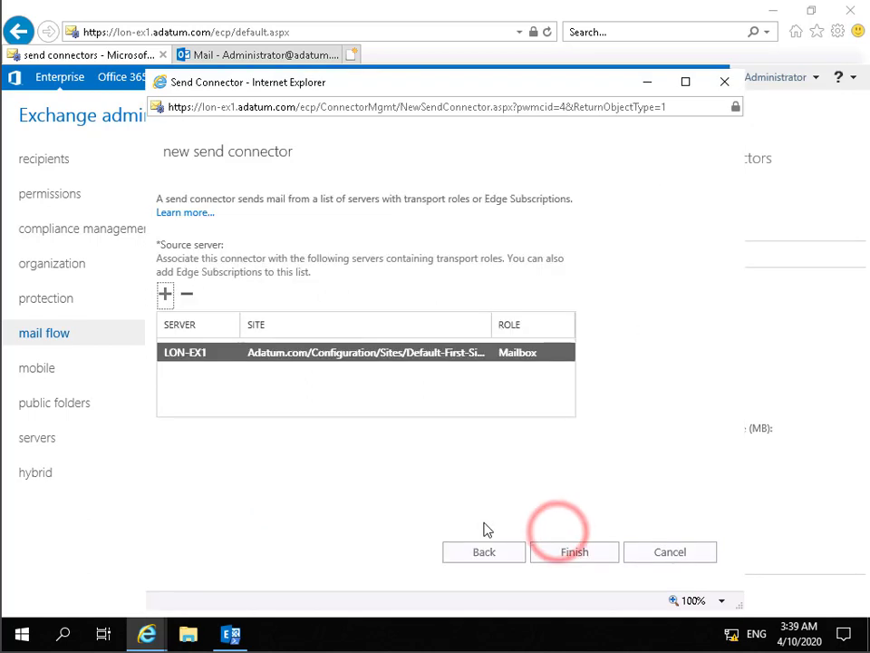
click(562, 553)
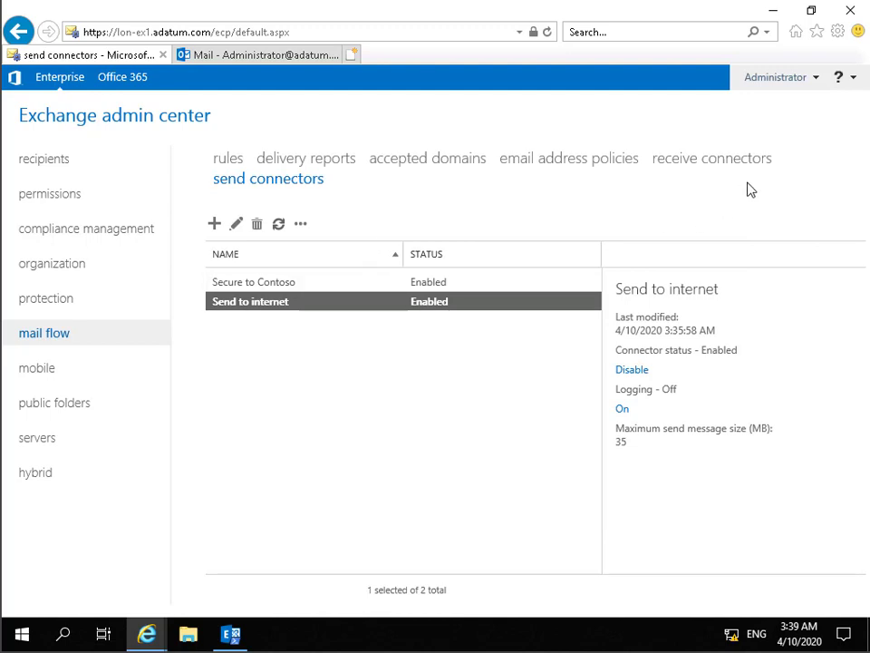
- Start a new receive connector on LON-EX1 named AppClient with the Frontend Transport role and Client type, proceeding to its remote network settings
click(732, 160)
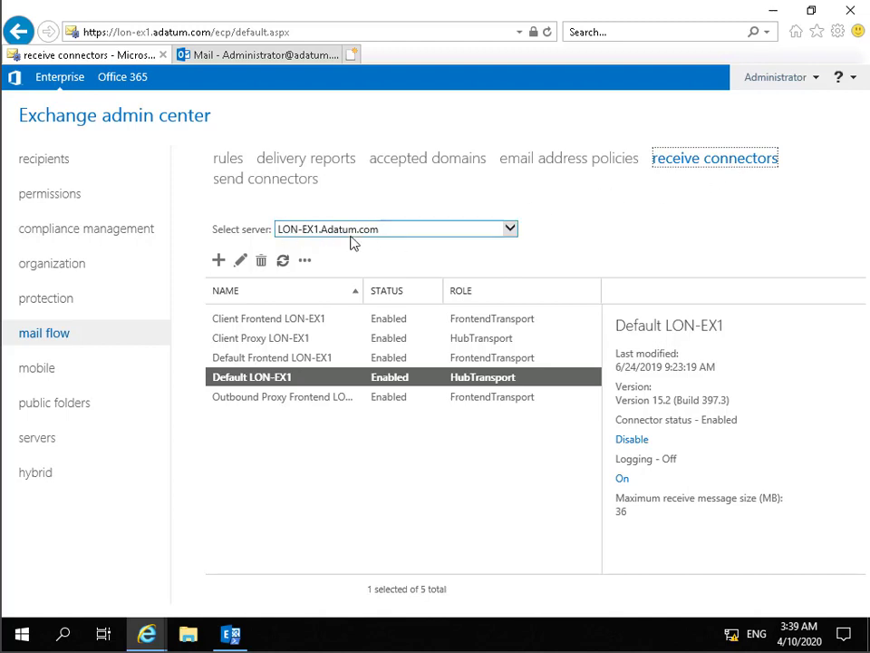
click(219, 261)
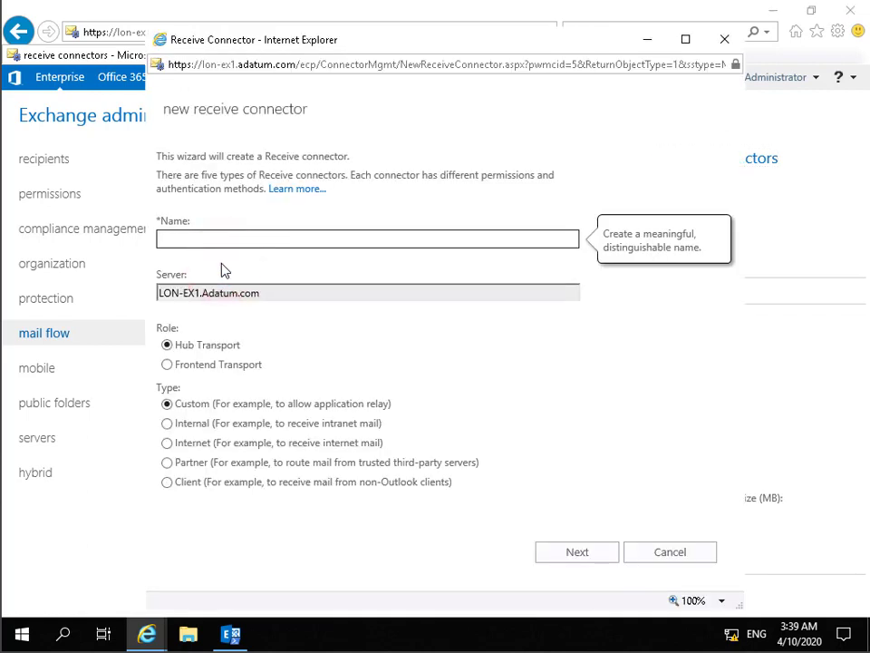
text(AppClient)
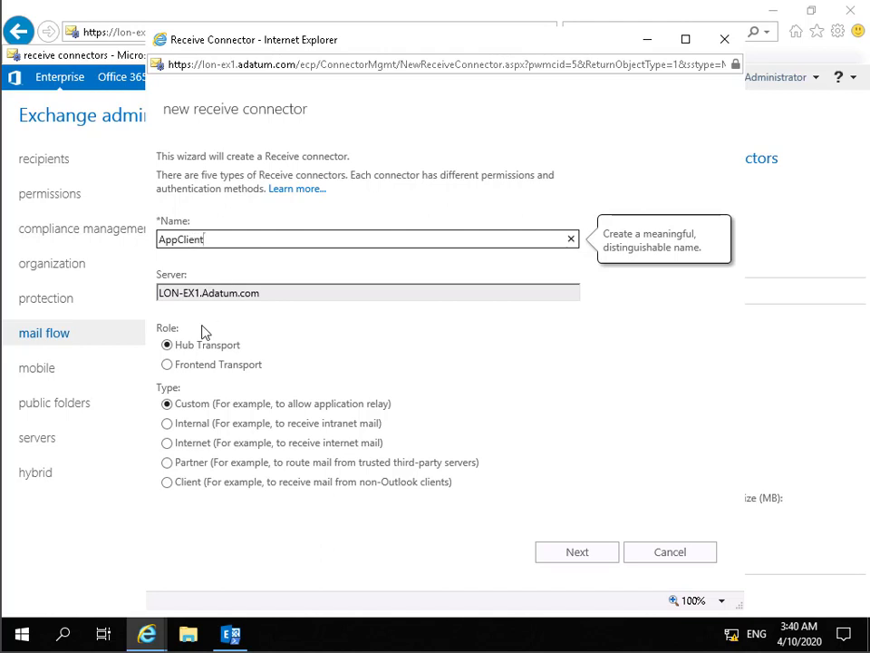
click(218, 367)
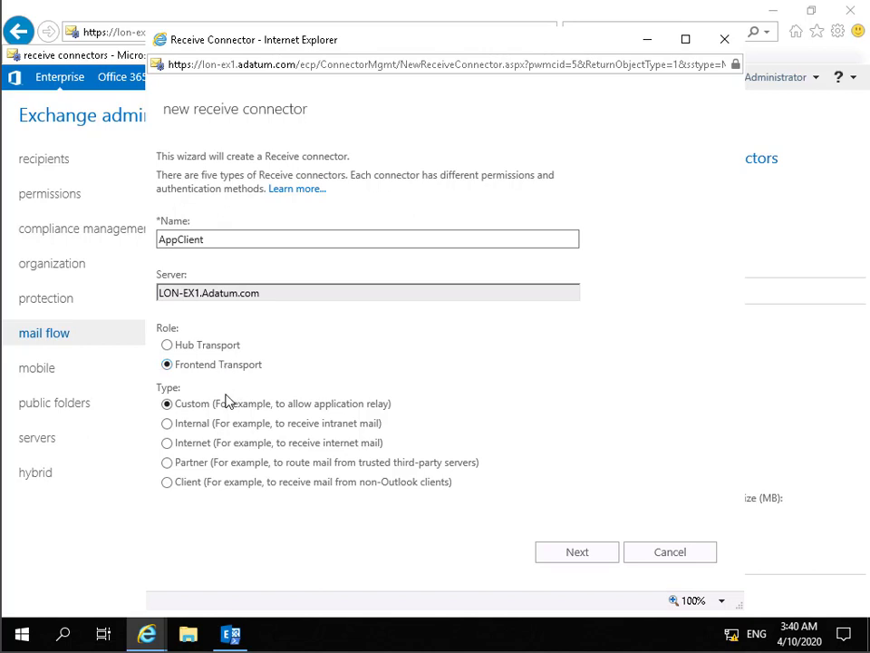
click(213, 488)
click(583, 551)
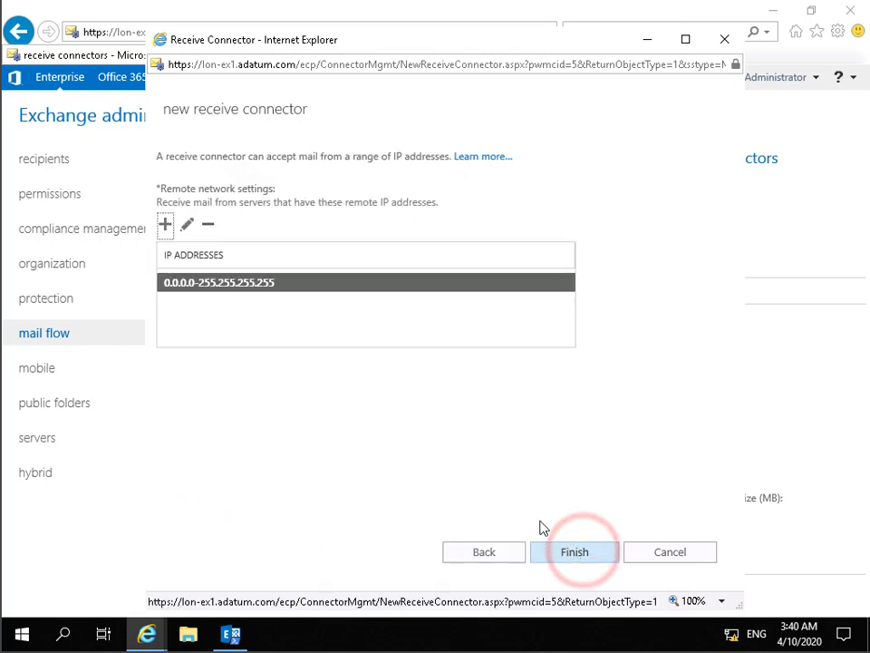
- Replace the default remote IP address range with 172.16.0.10 and finish creating the receive connector
click(207, 226)
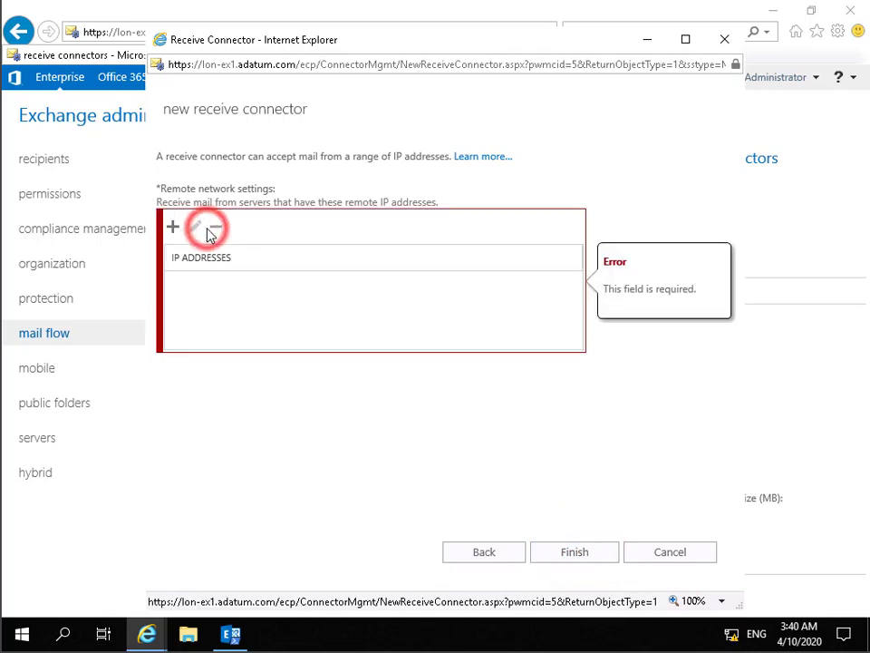
click(174, 227)
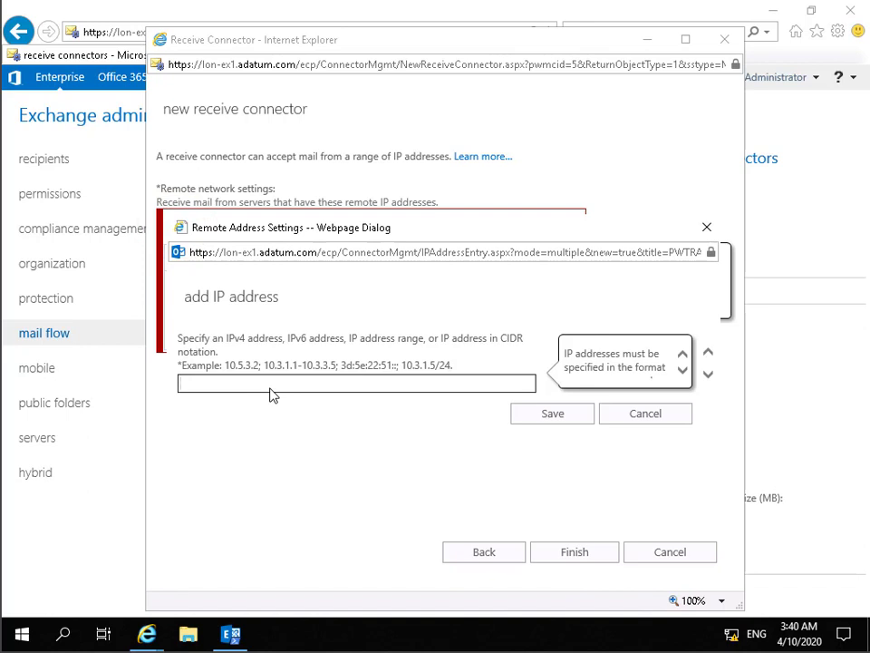
text(172.)
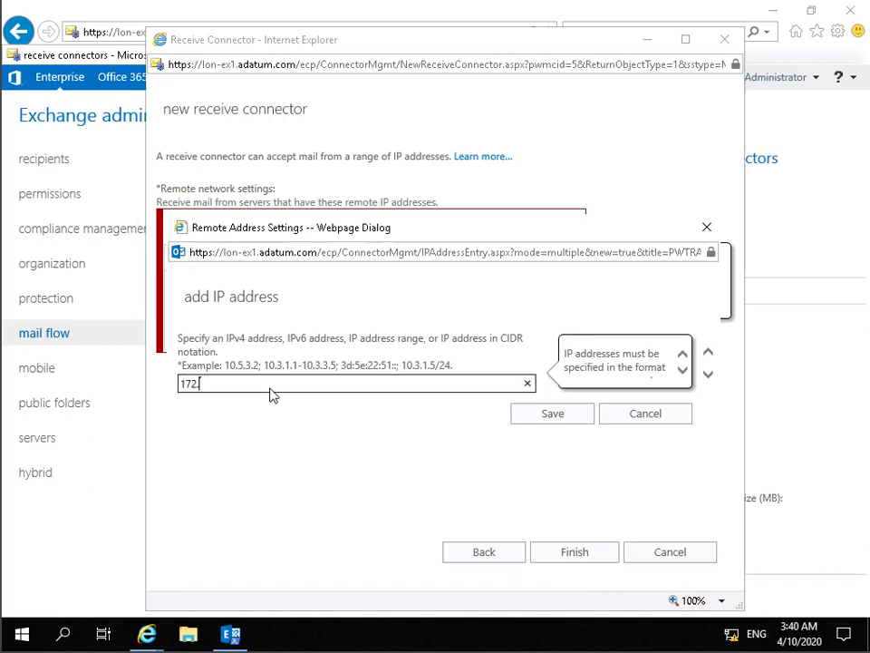
text(16.0.10)
click(560, 416)
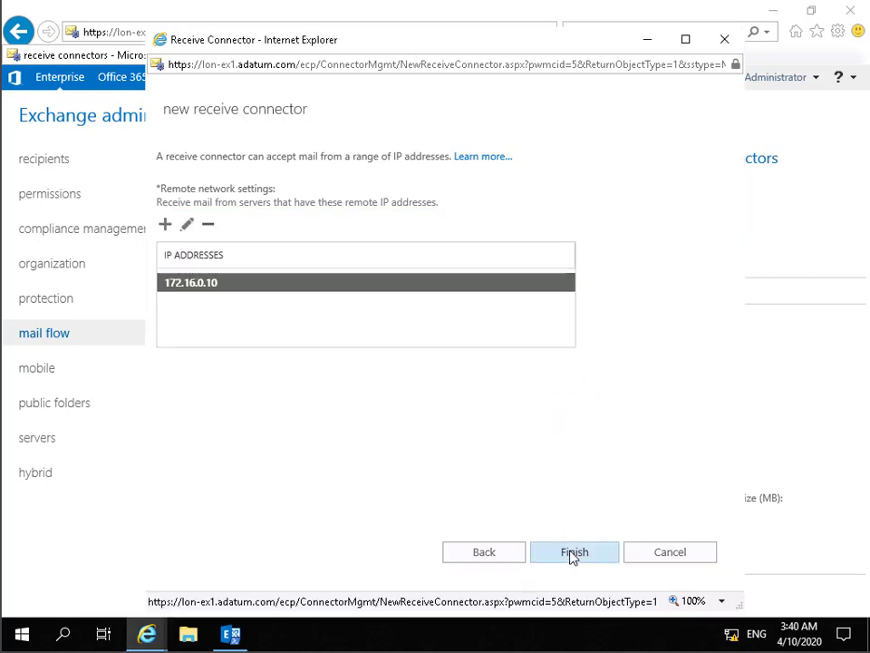
click(573, 553)
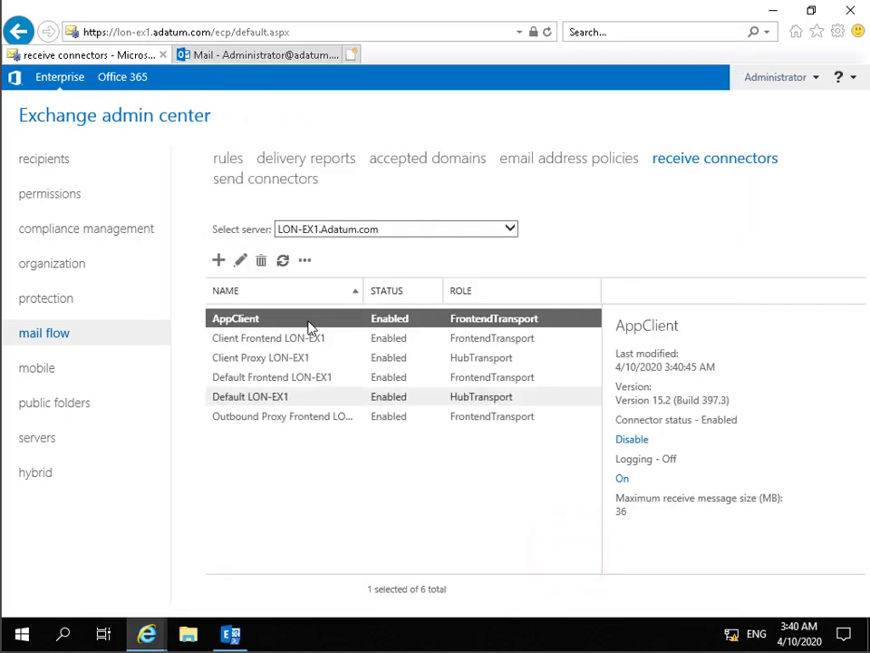
- Open the AppClient receive connector's properties and review its general, security and scoping settings
click(241, 260)
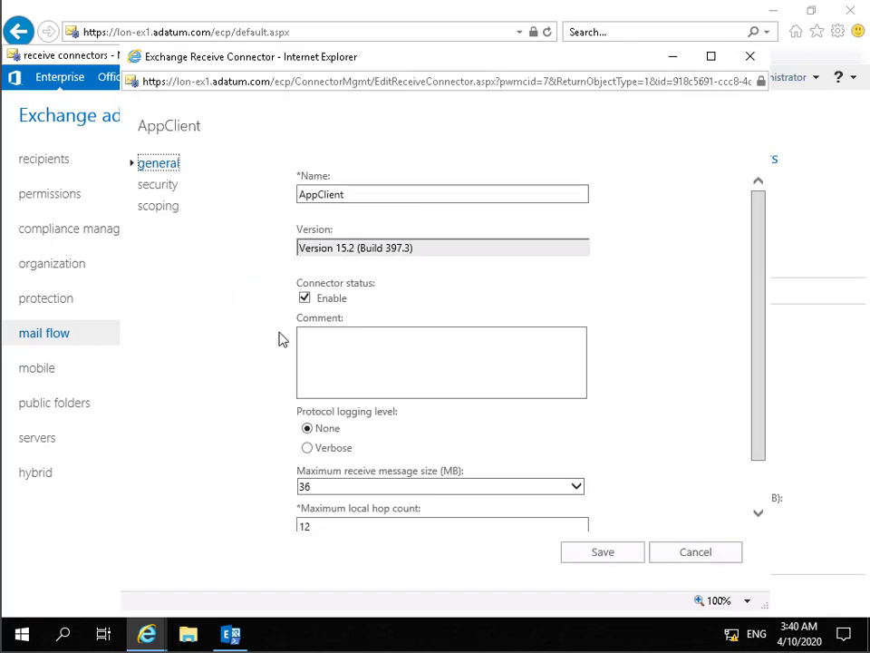
scroll(458, 373, down, 2)
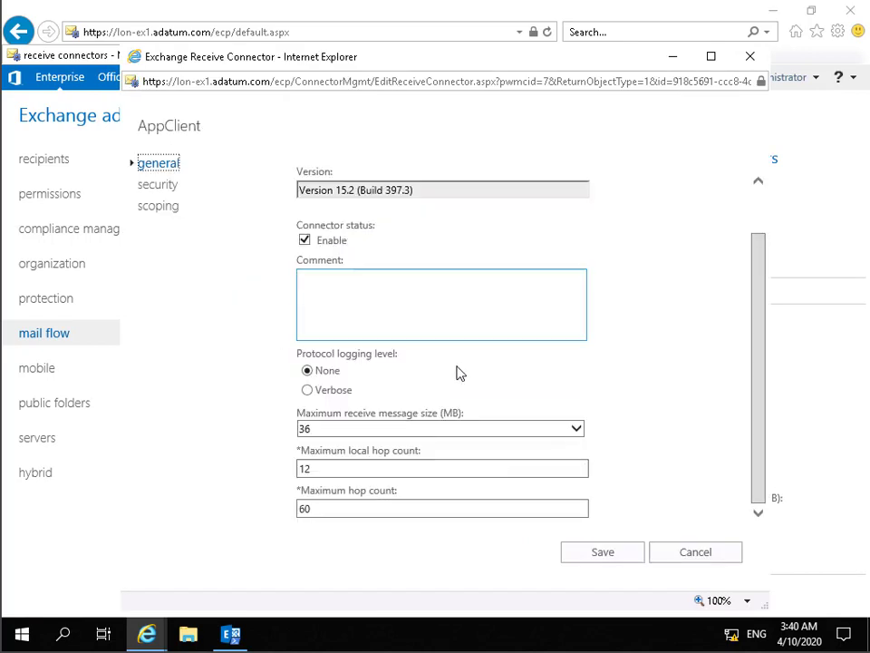
click(152, 185)
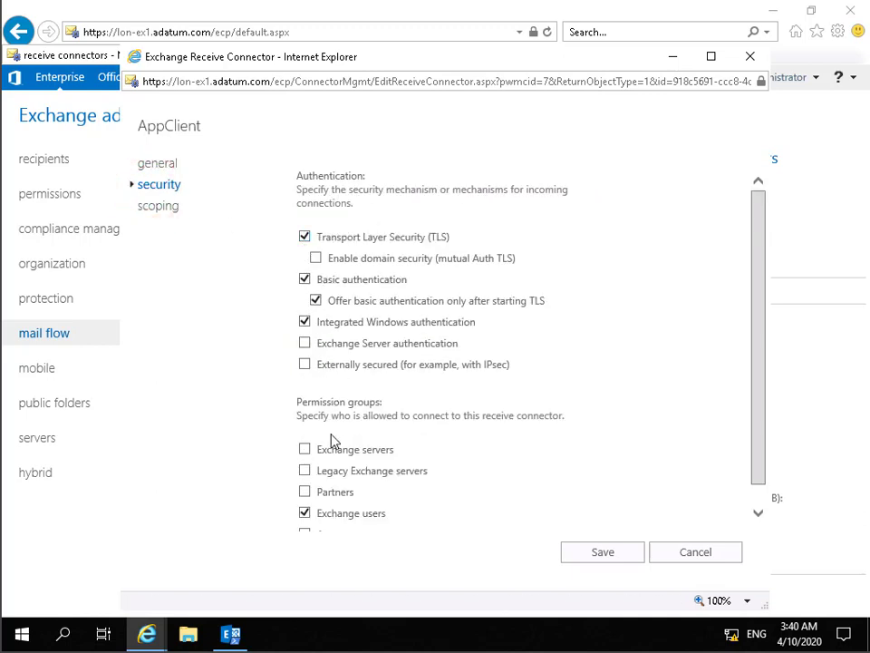
scroll(330, 441, down, 1)
click(159, 207)
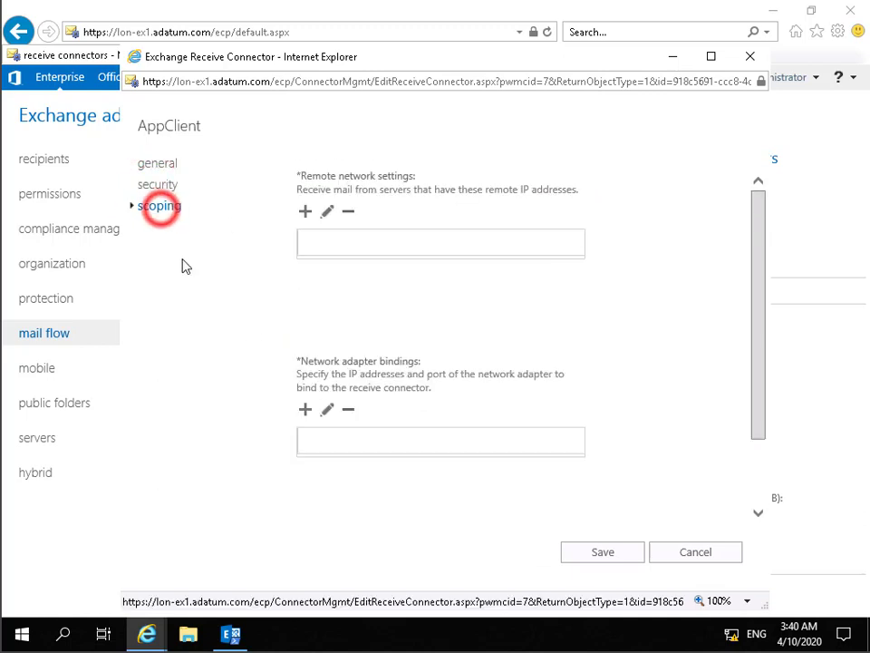